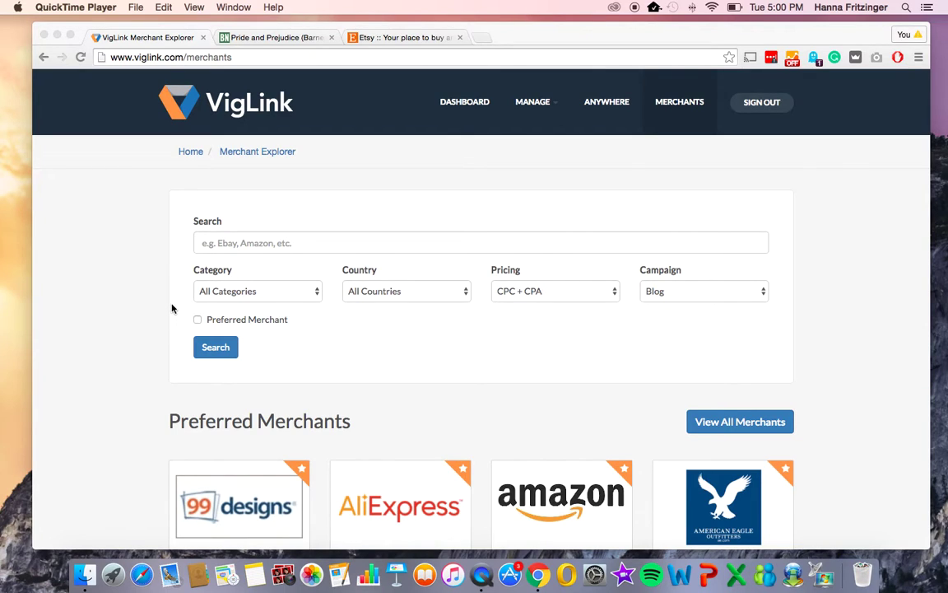
# - Filter merchants to Fashion & Accessories, Blog campaign and preferred merchants only, and run the search
pyautogui.click(205, 297)
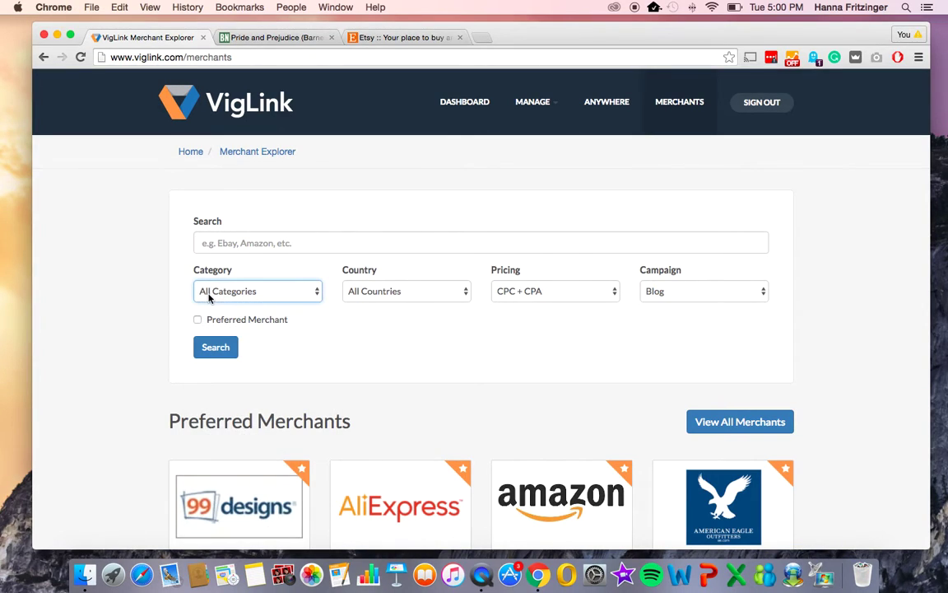
pyautogui.click(208, 298)
pyautogui.click(211, 442)
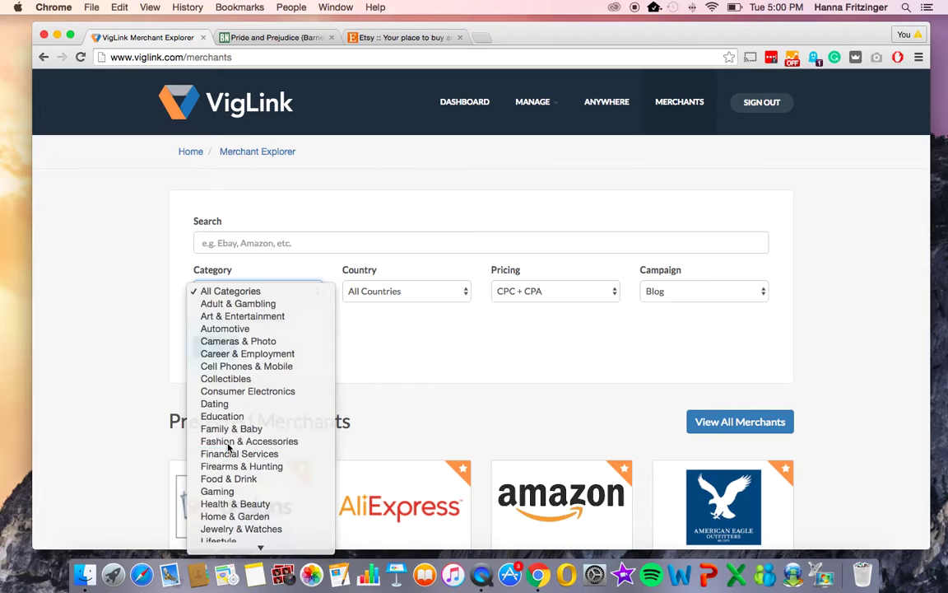
pyautogui.click(521, 299)
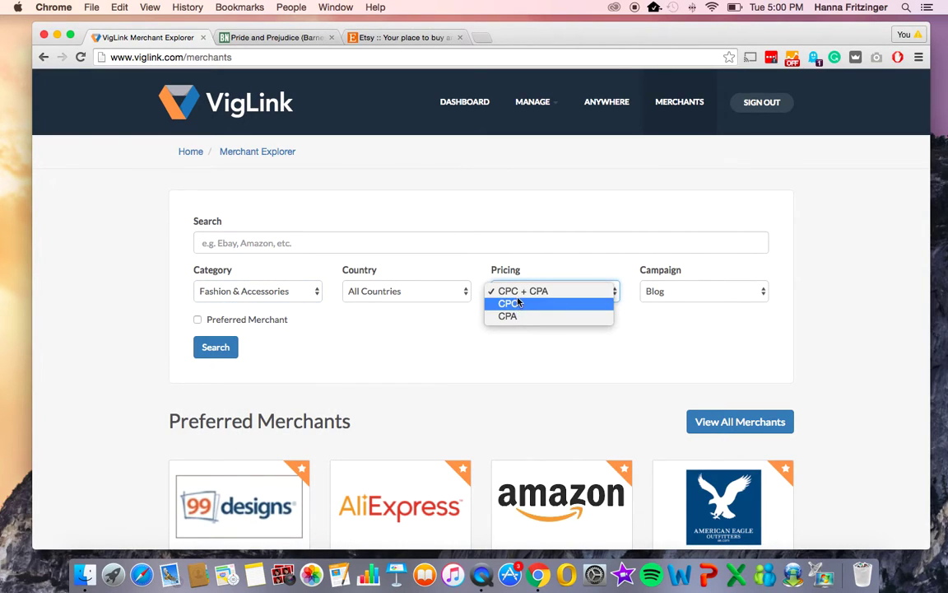
pyautogui.click(418, 293)
pyautogui.click(417, 293)
pyautogui.click(629, 266)
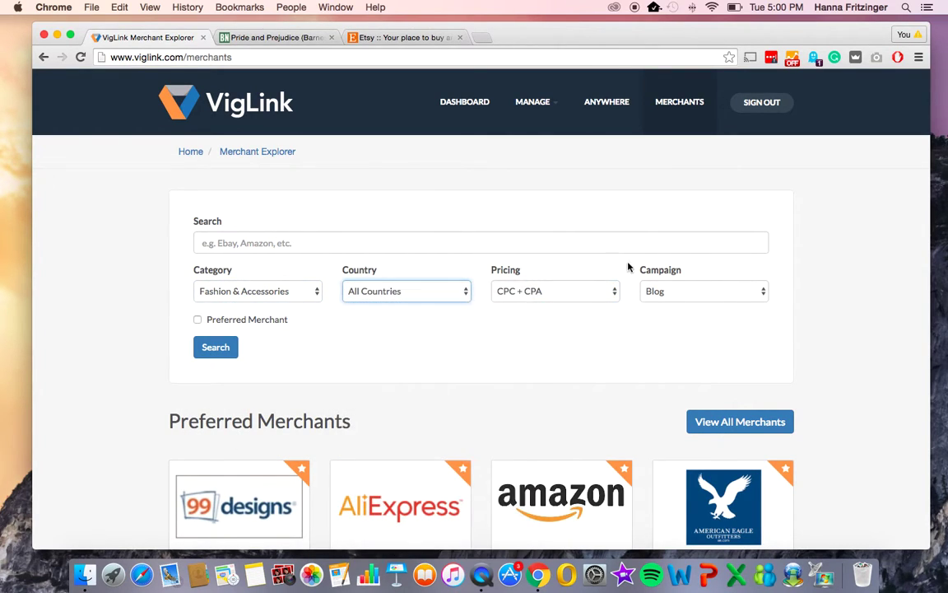
pyautogui.click(673, 295)
pyautogui.click(672, 292)
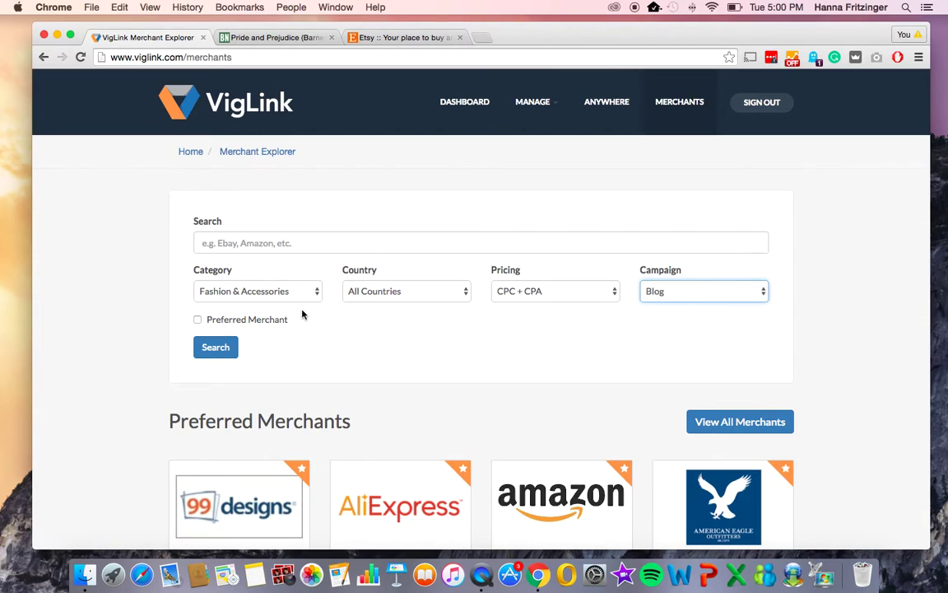
pyautogui.click(198, 319)
pyautogui.click(214, 348)
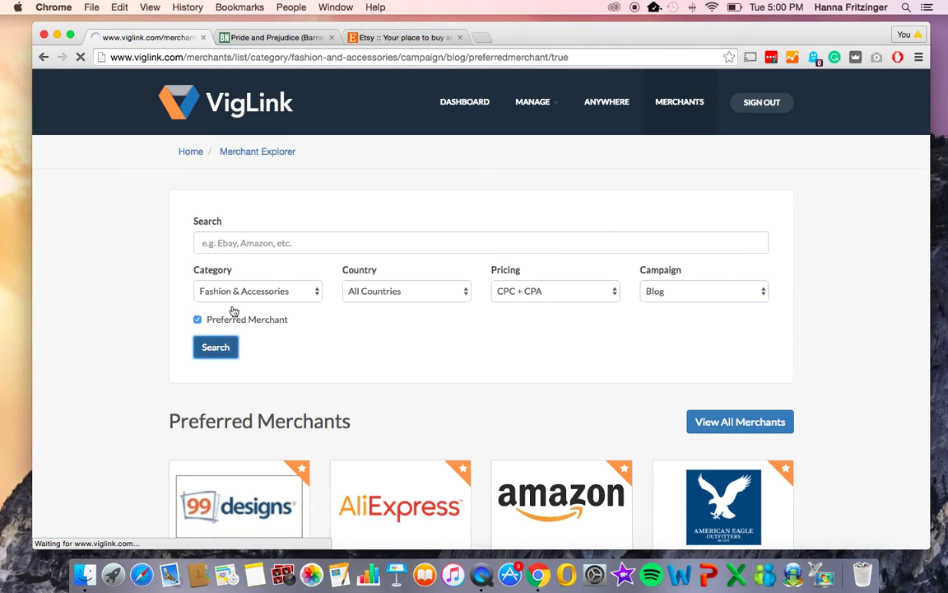
# - Search the filtered merchants for ASOS, fixing a misspelled first attempt
pyautogui.click(247, 244)
pyautogui.write('AOS')
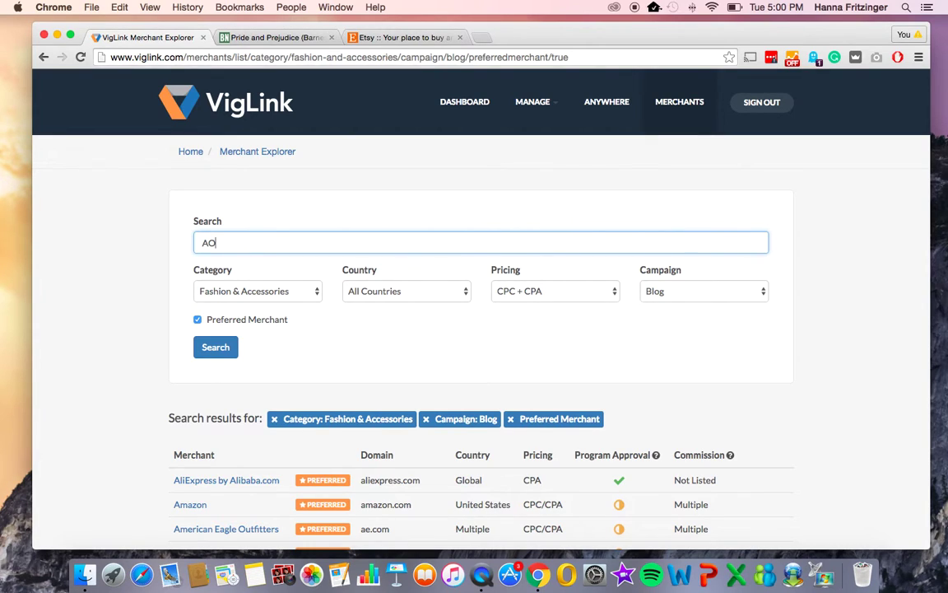
pyautogui.press('BackSpace')
pyautogui.write('SOSS')
pyautogui.press('Return')
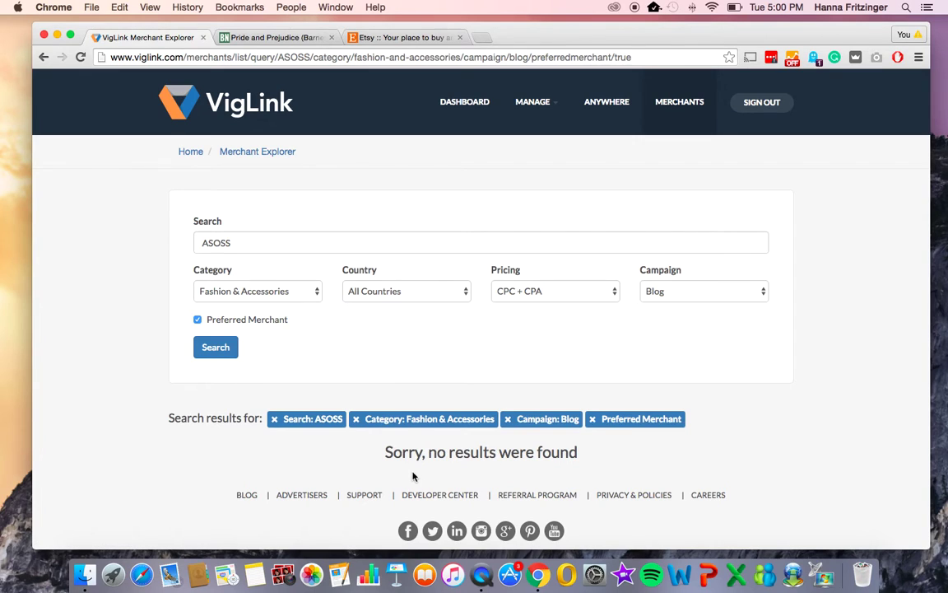
pyautogui.click(275, 419)
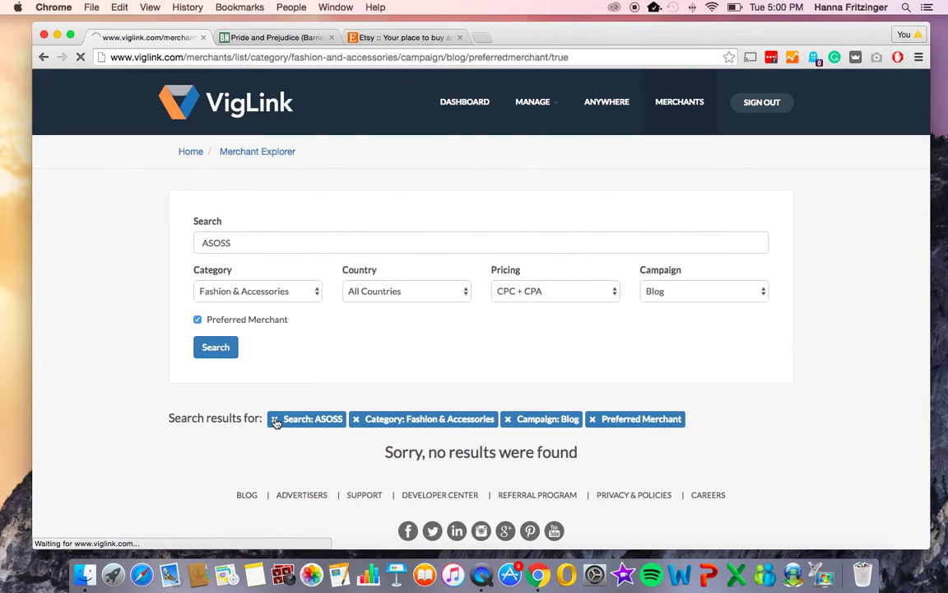
pyautogui.click(236, 242)
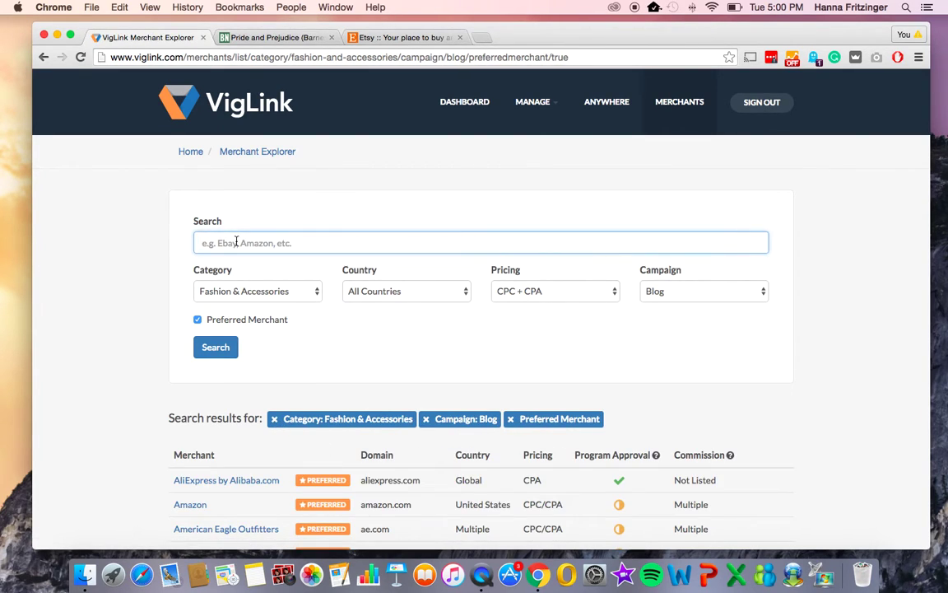
pyautogui.write('ASOS')
pyautogui.press('Return')
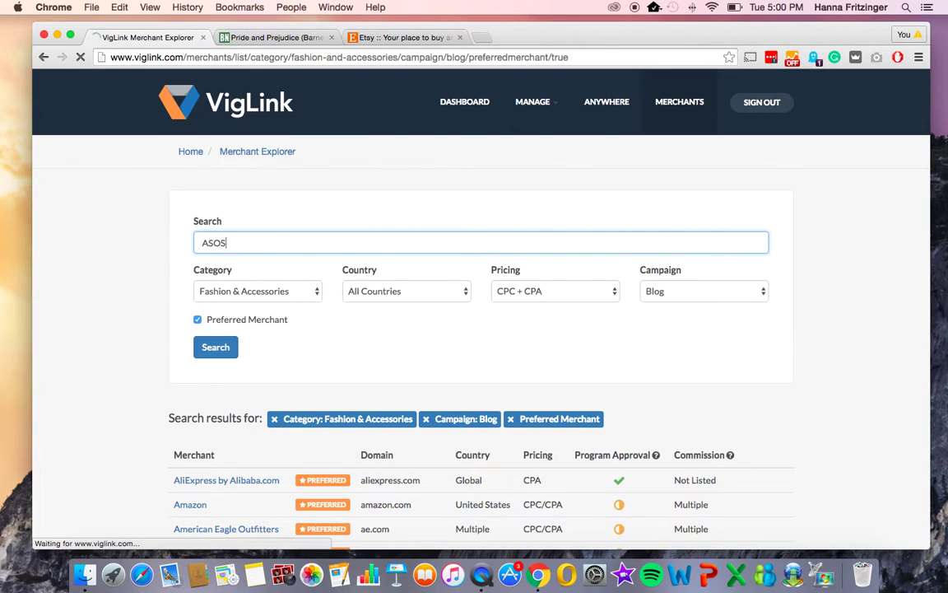
# - Clear the ASOS search and scroll down the preferred merchants to JOE's Jeans
pyautogui.click(259, 159)
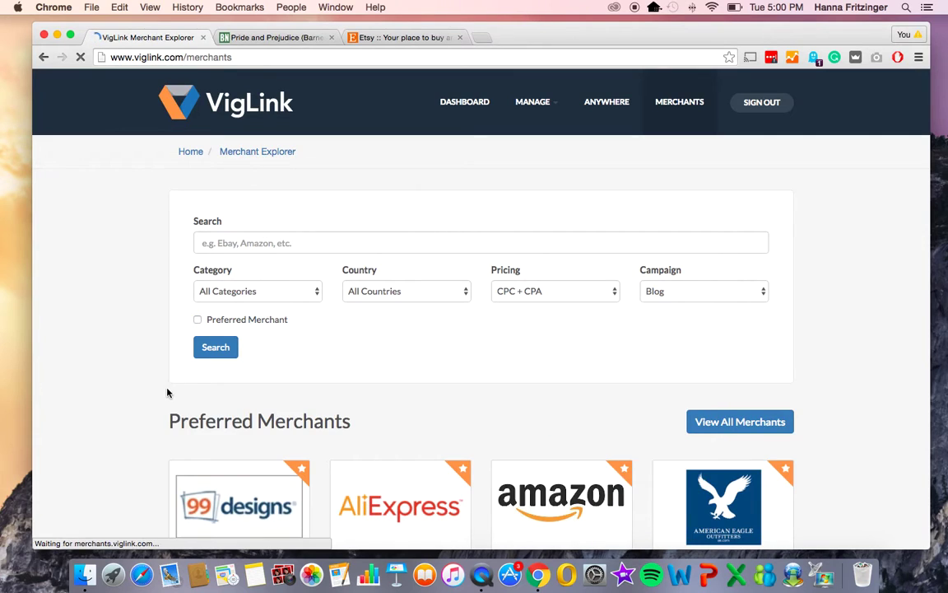
pyautogui.scroll(-5, 167, 393)
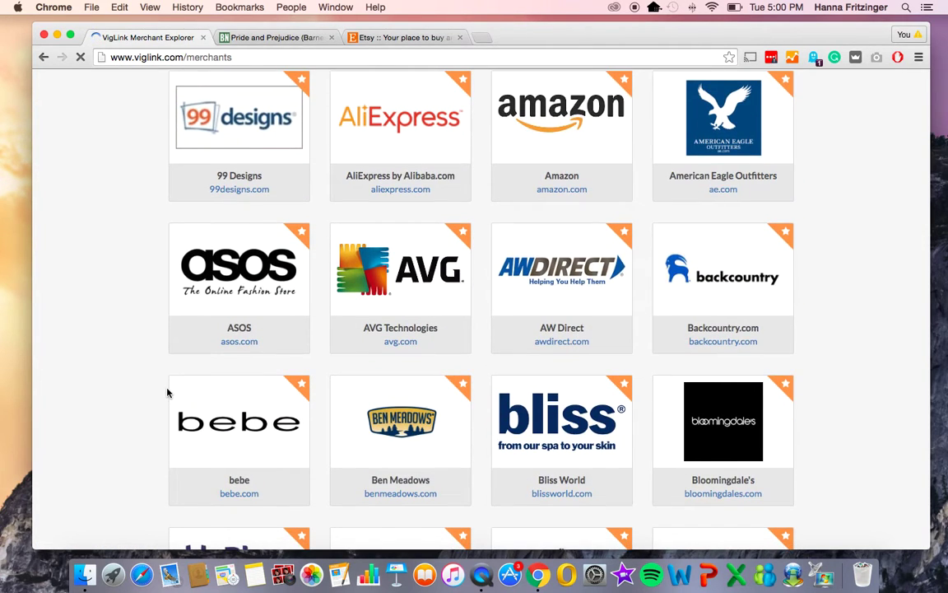
pyautogui.scroll(-4, 167, 393)
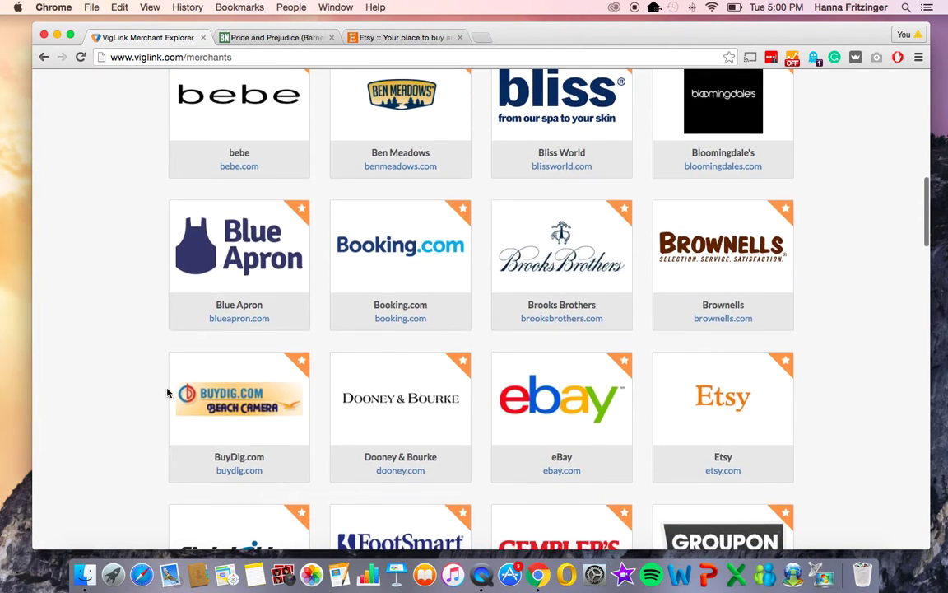
pyautogui.scroll(-3, 167, 392)
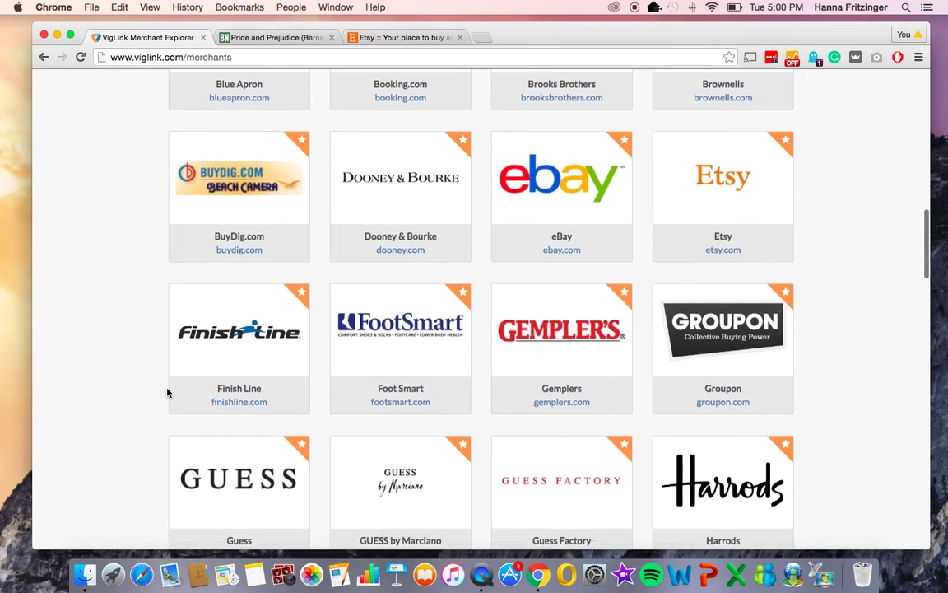
pyautogui.scroll(-4, 167, 392)
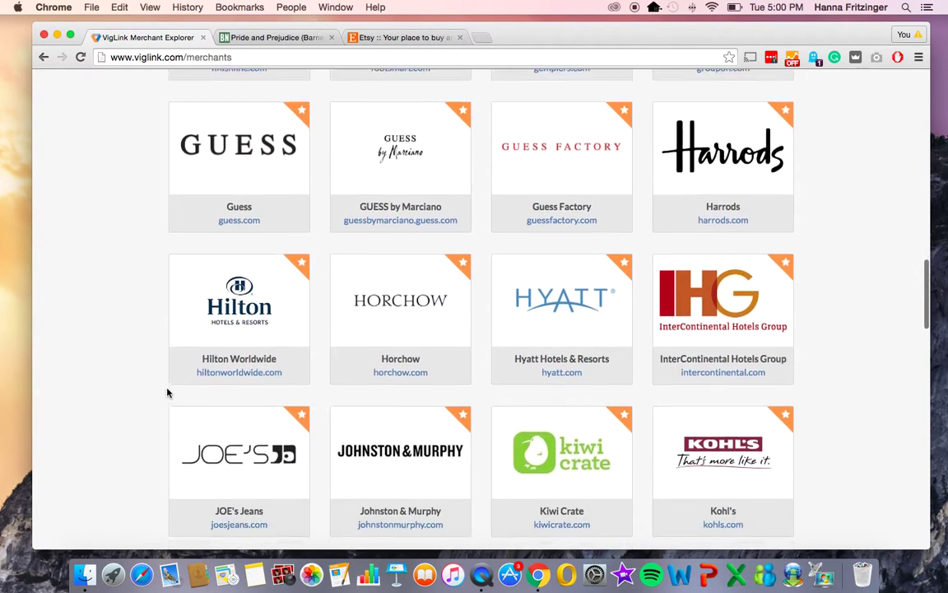
pyautogui.scroll(-1, 167, 393)
# - Open the JOE's Jeans program page and review its commission, pricing and approval details
pyautogui.click(226, 401)
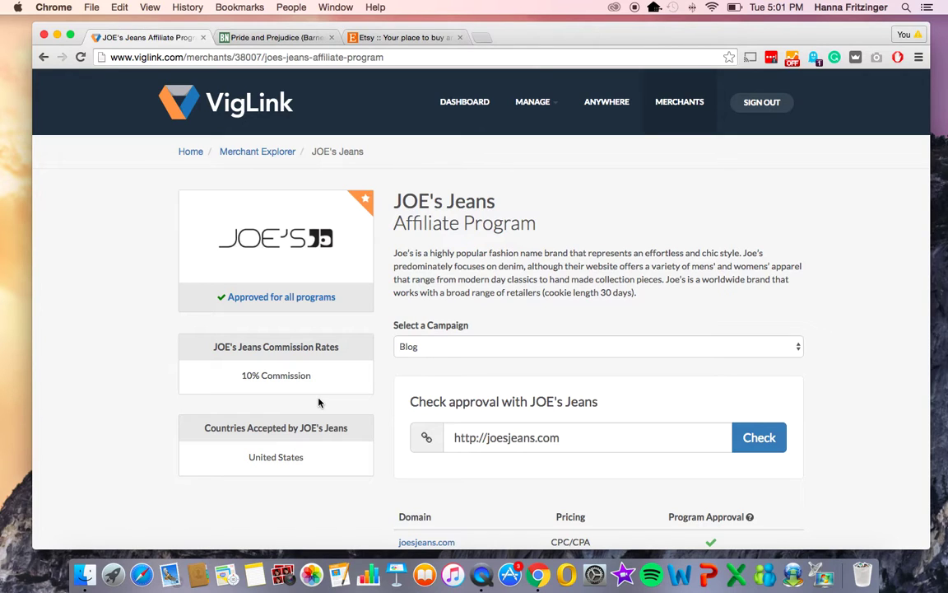
pyautogui.scroll(-3, 420, 441)
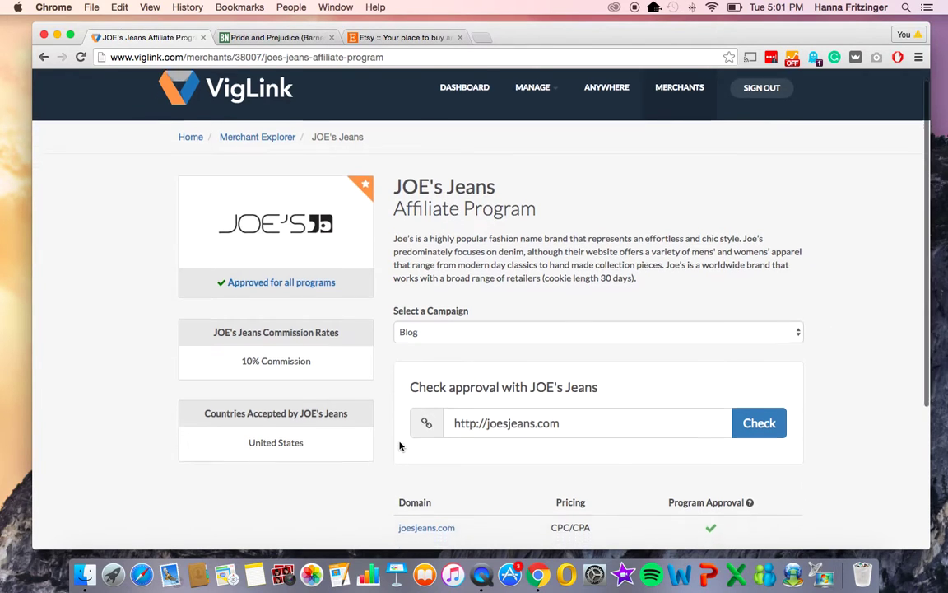
pyautogui.scroll(-2, 400, 446)
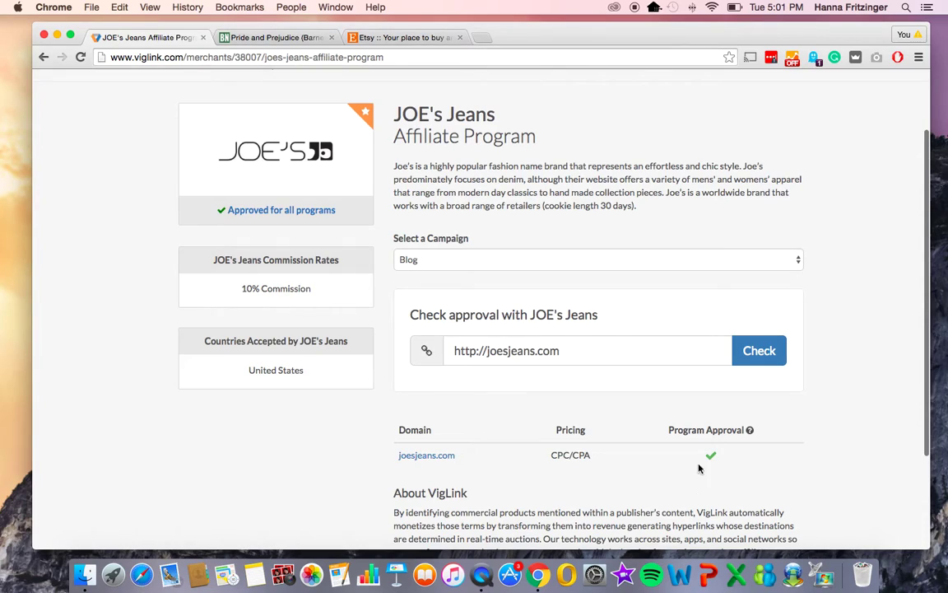
pyautogui.moveTo(711, 459)
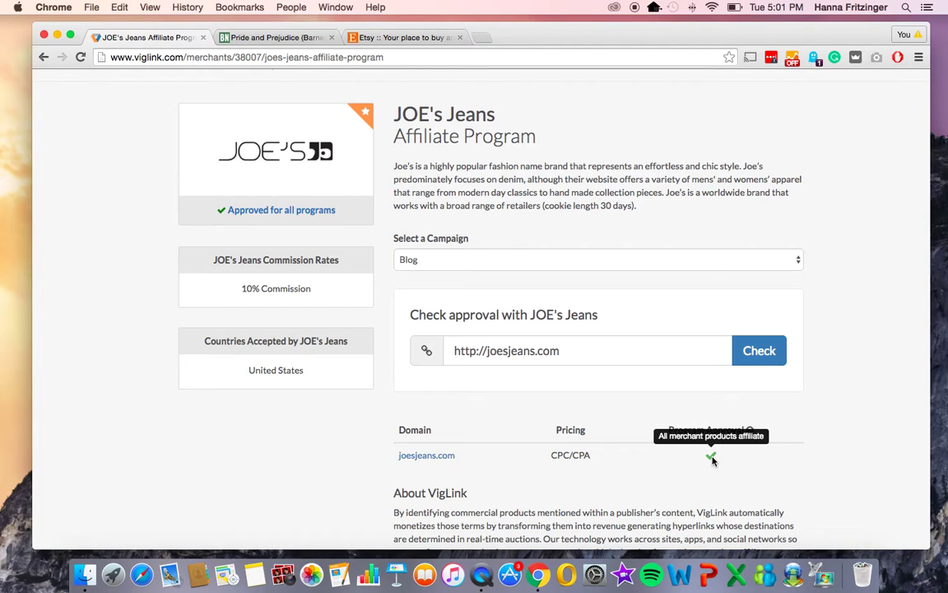
# - Check joesjeans.com for the Blog campaign, select the affiliated URL, and return to Merchant Explorer
pyautogui.click(758, 351)
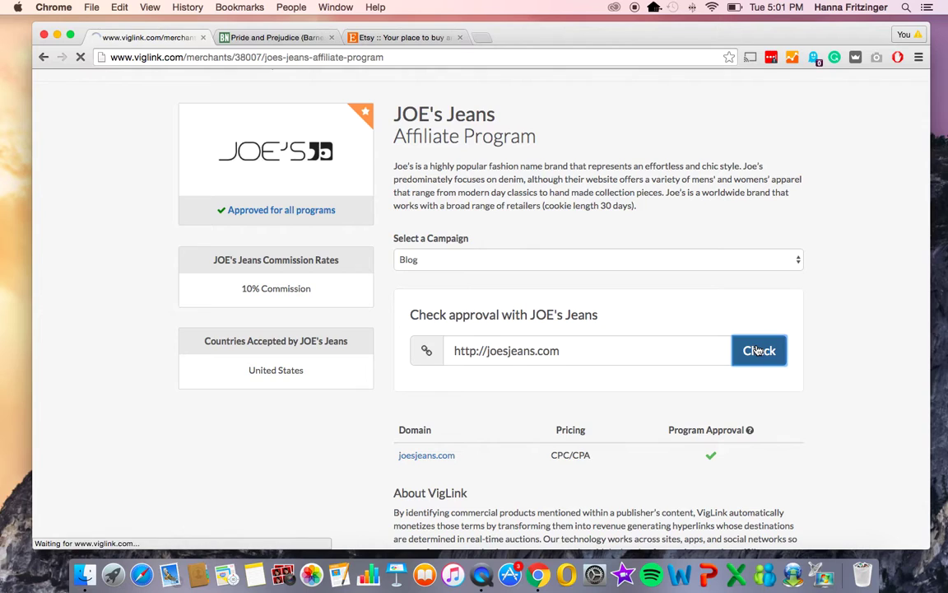
pyautogui.scroll(-1, 659, 402)
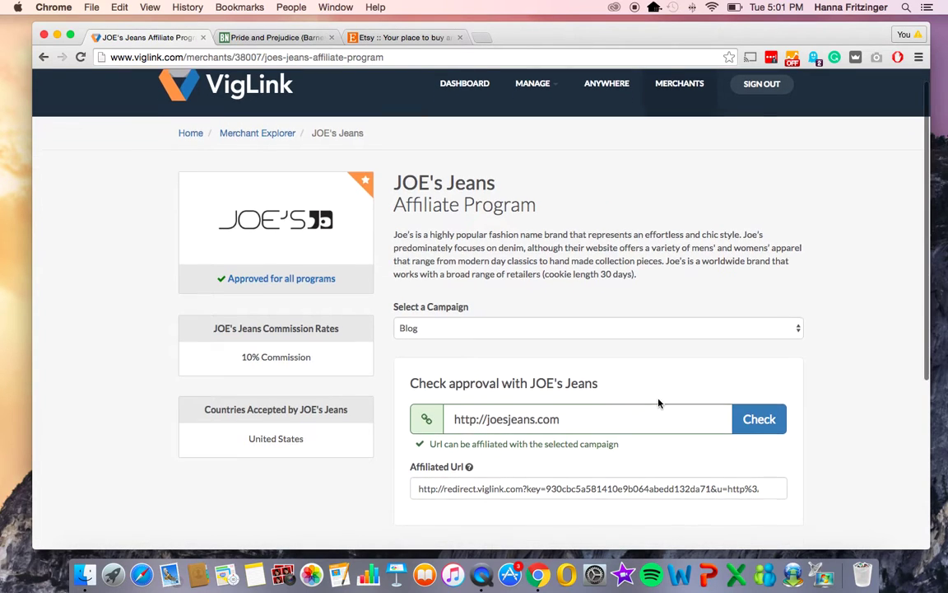
pyautogui.click(677, 486)
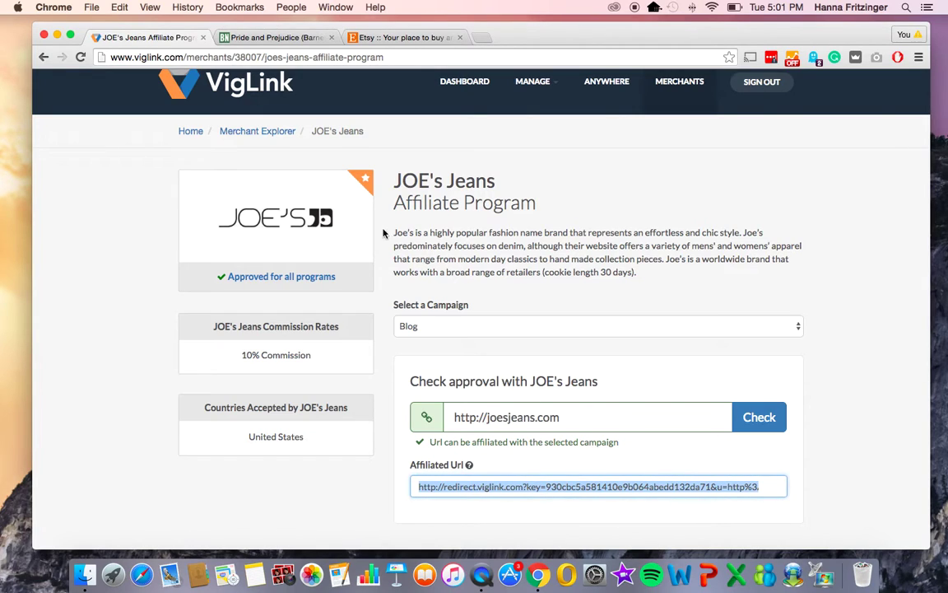
pyautogui.click(272, 136)
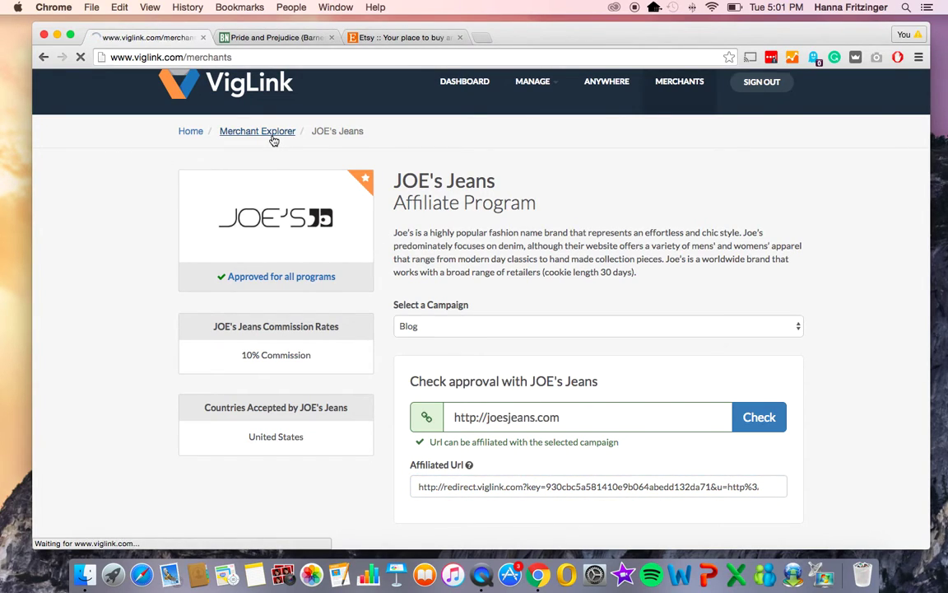
# - Search 'barnes and noble', open its program page, and check barnesandnoble.com for affiliation
pyautogui.click(279, 239)
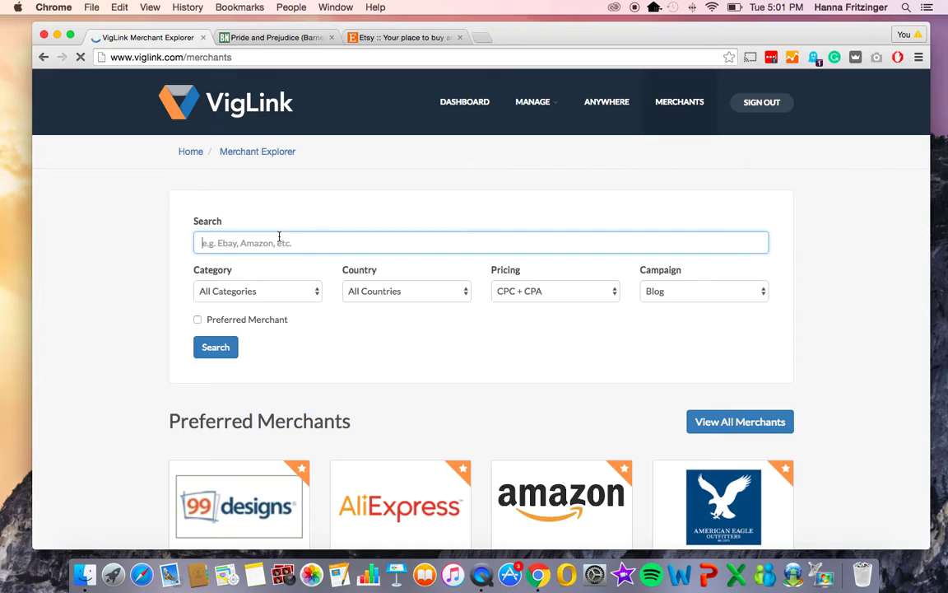
pyautogui.write('barnes')
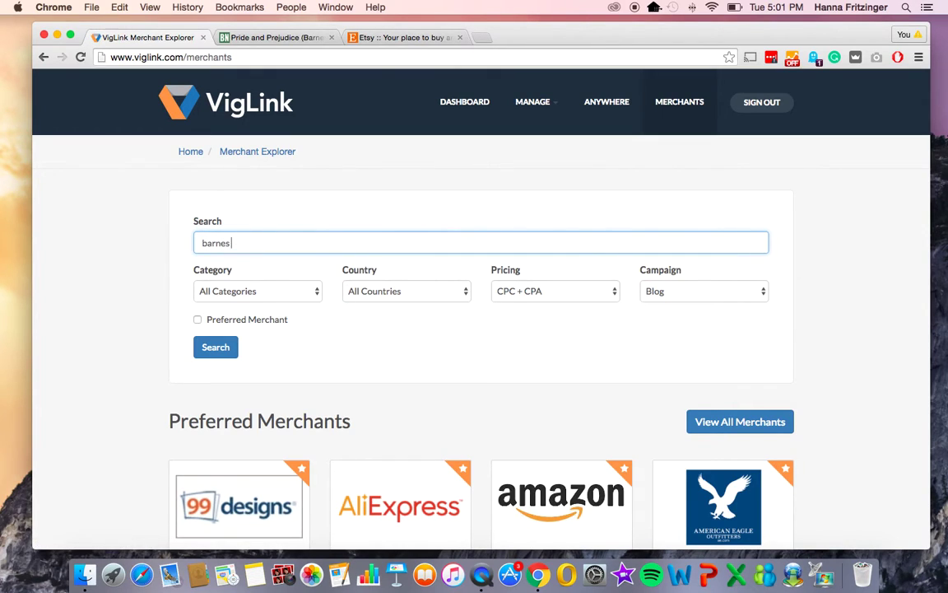
pyautogui.write(' and noble')
pyautogui.press('Return')
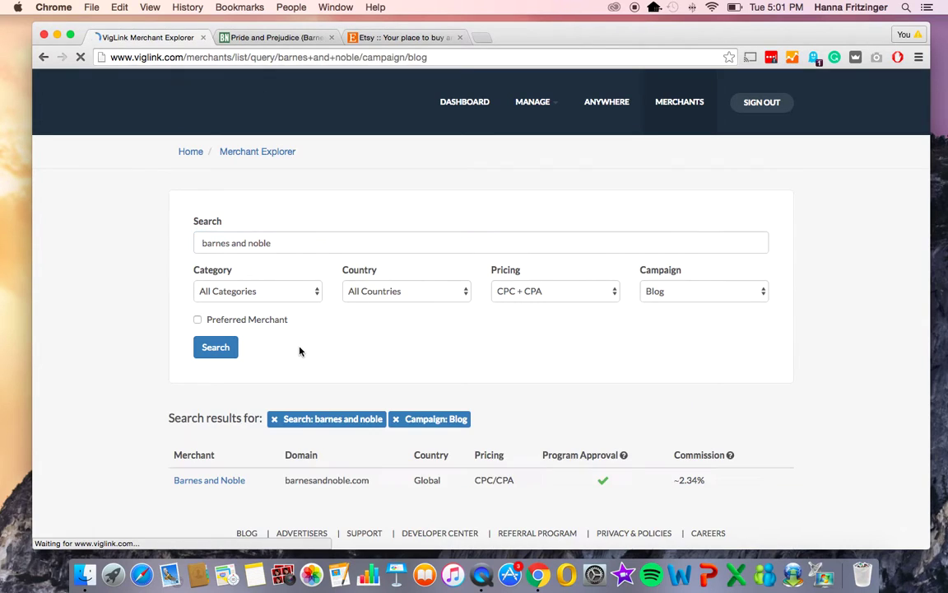
pyautogui.scroll(-1, 263, 404)
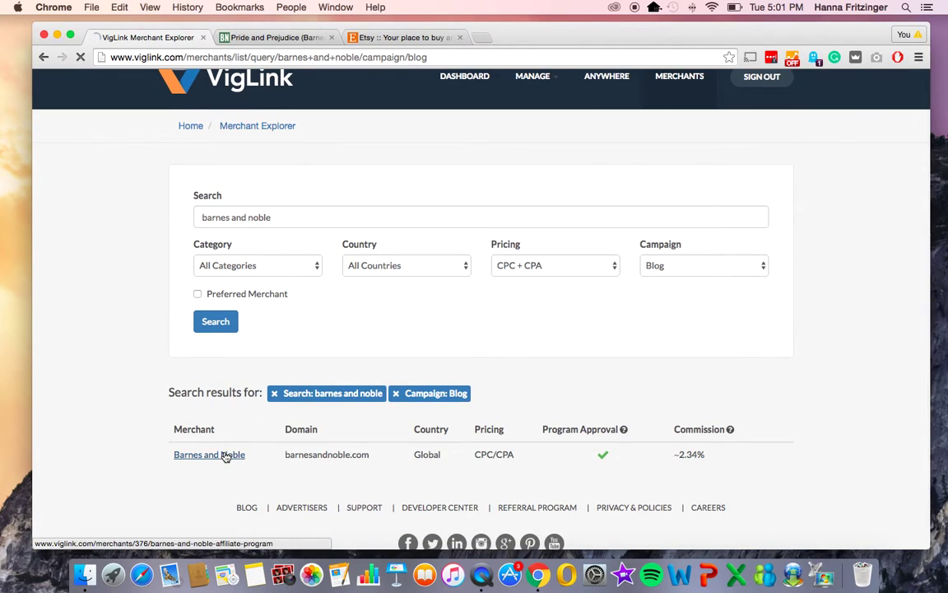
pyautogui.click(226, 457)
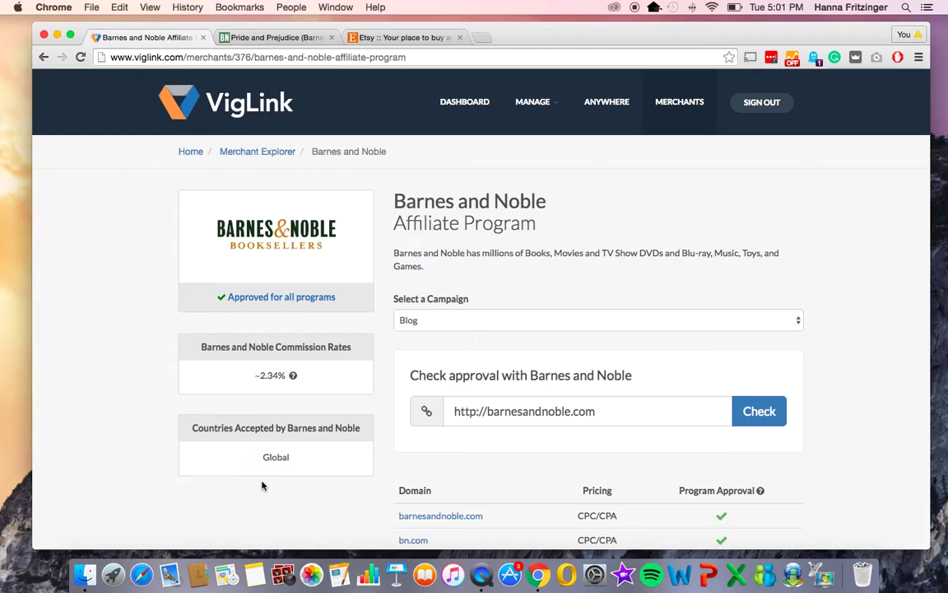
pyautogui.click(755, 410)
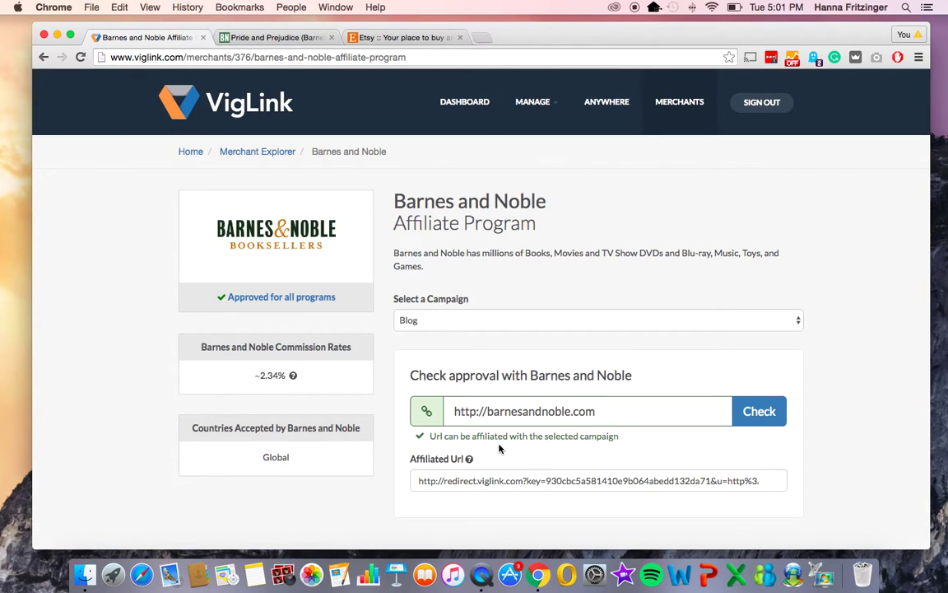
# - Paste the Pride and Prejudice product URL into the approval check and verify it can be affiliated
pyautogui.click(272, 37)
pyautogui.click(288, 57)
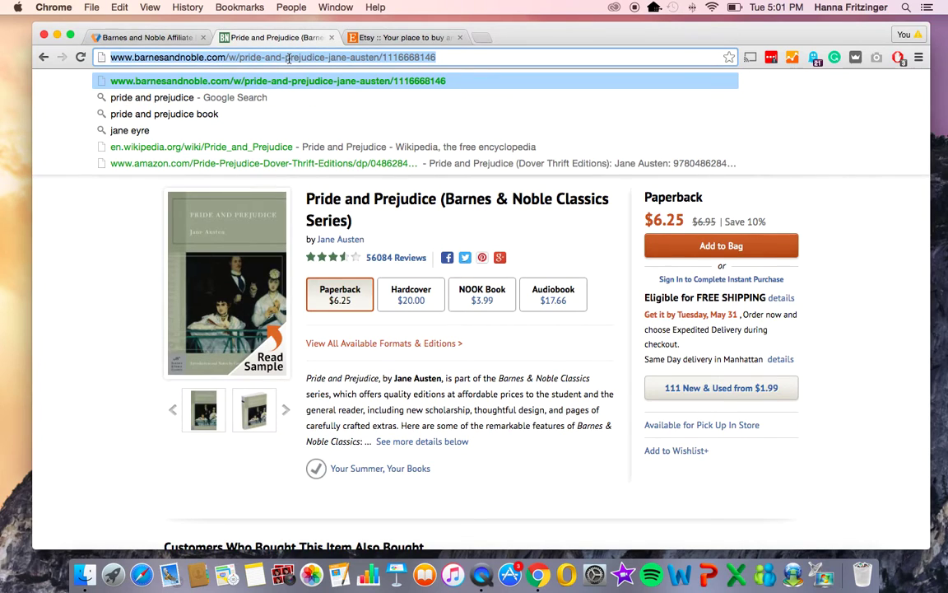
pyautogui.press('super+c')
pyautogui.click(156, 34)
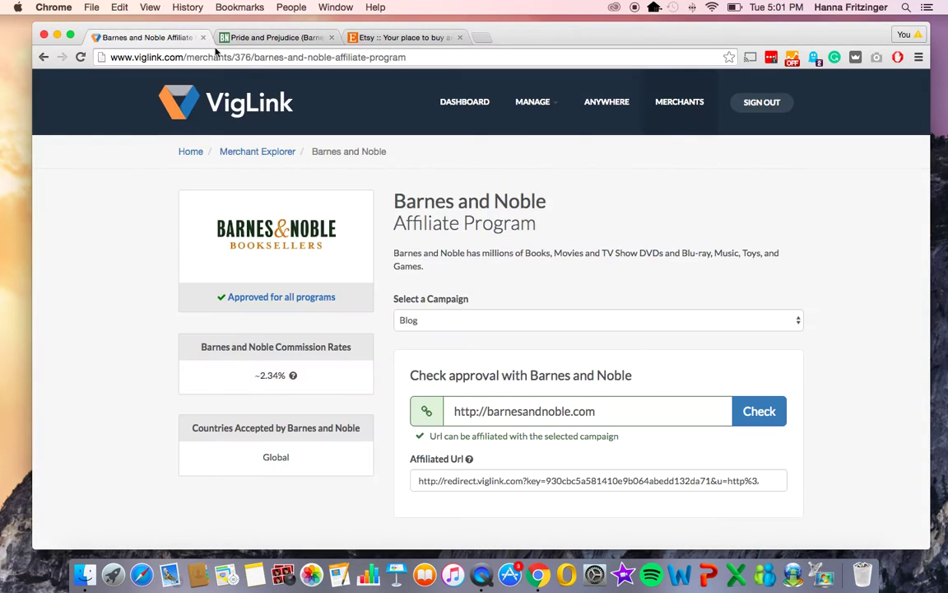
pyautogui.click(515, 411)
pyautogui.press('super+a')
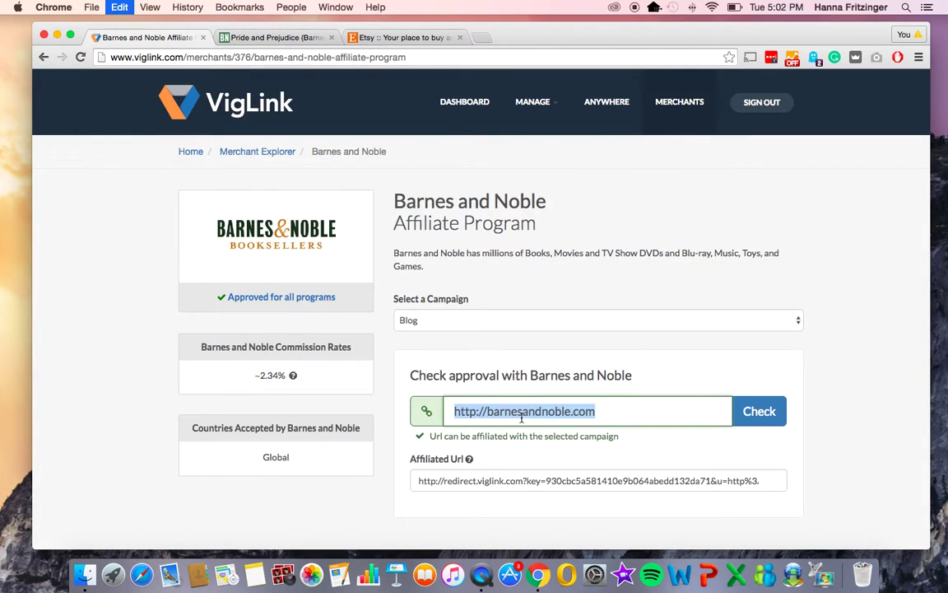
pyautogui.press('super+v')
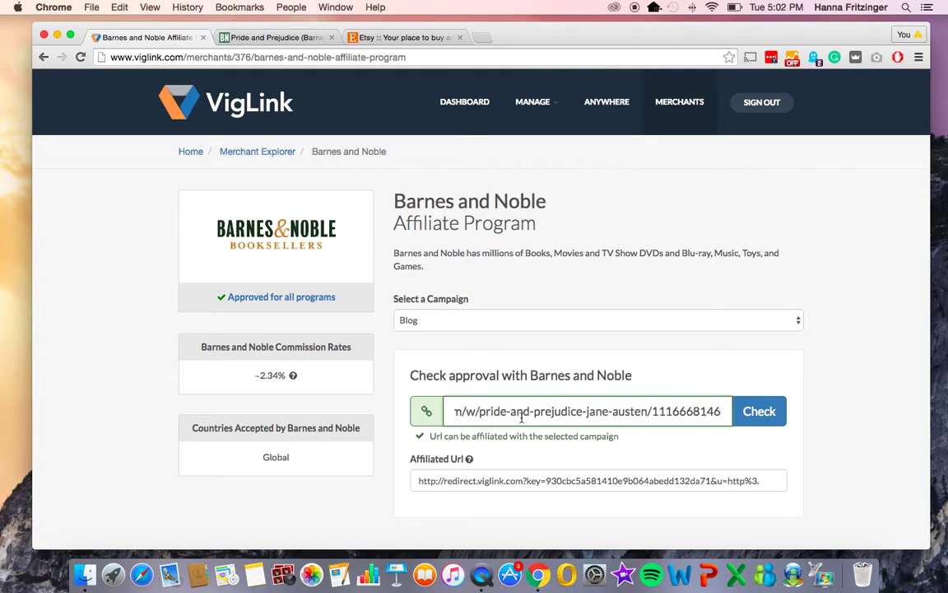
pyautogui.click(750, 411)
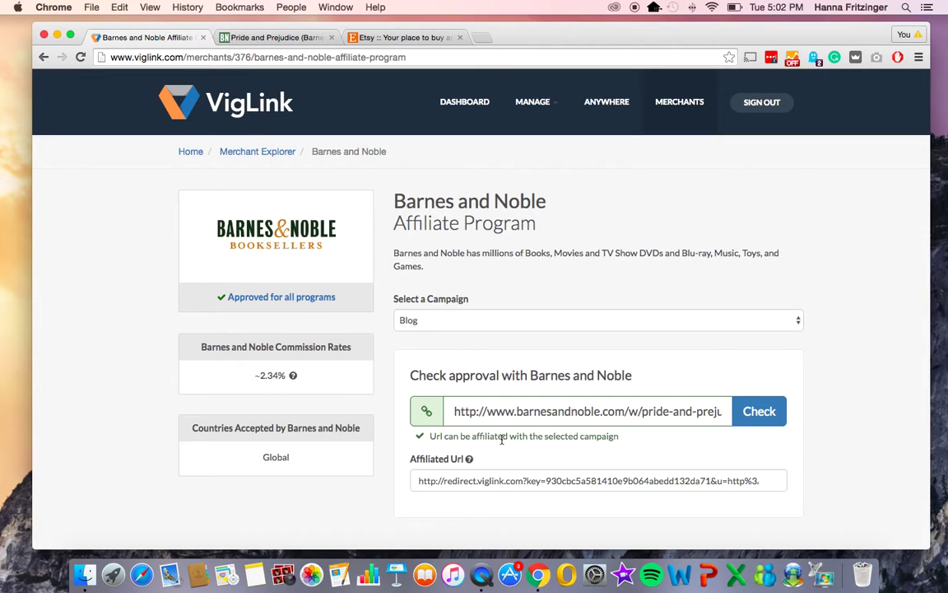
# - Replace the link with facebook.com and check it, which is rejected as invalid
pyautogui.scroll(-3, 440, 441)
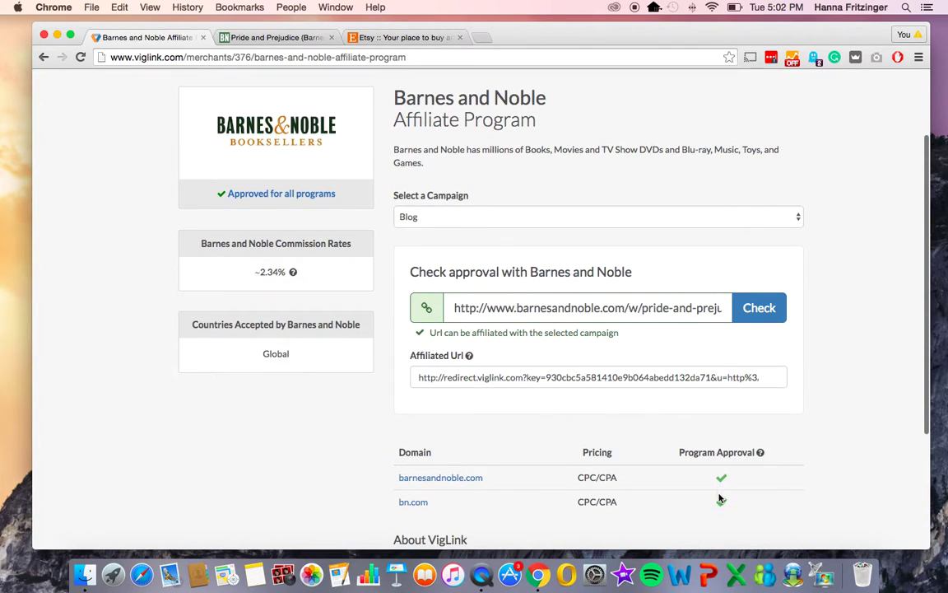
pyautogui.scroll(3, 721, 502)
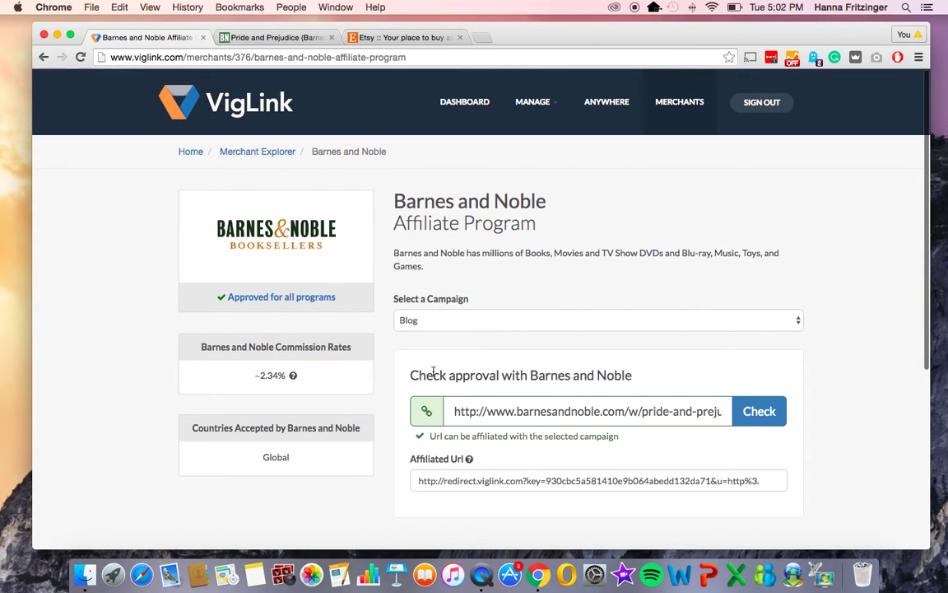
pyautogui.tripleClick(491, 411)
pyautogui.write('faceb')
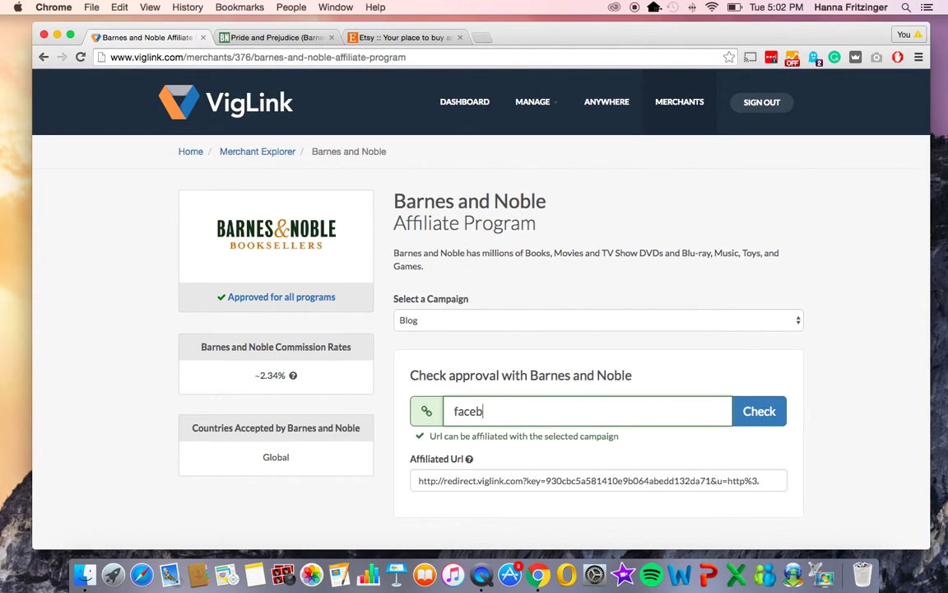
pyautogui.write('ook.com')
pyautogui.press('Return')
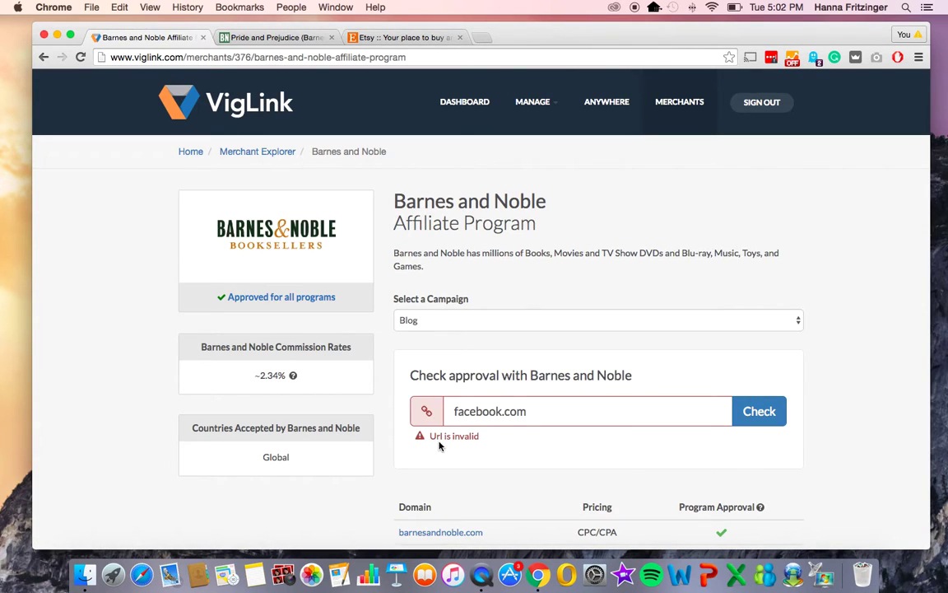
pyautogui.click(279, 153)
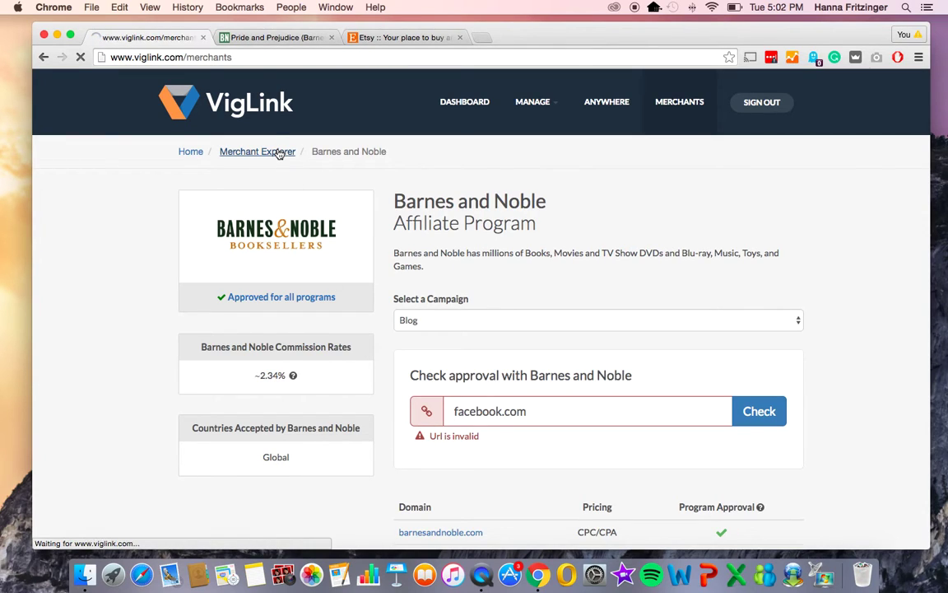
pyautogui.click(370, 238)
pyautogui.write('etsy')
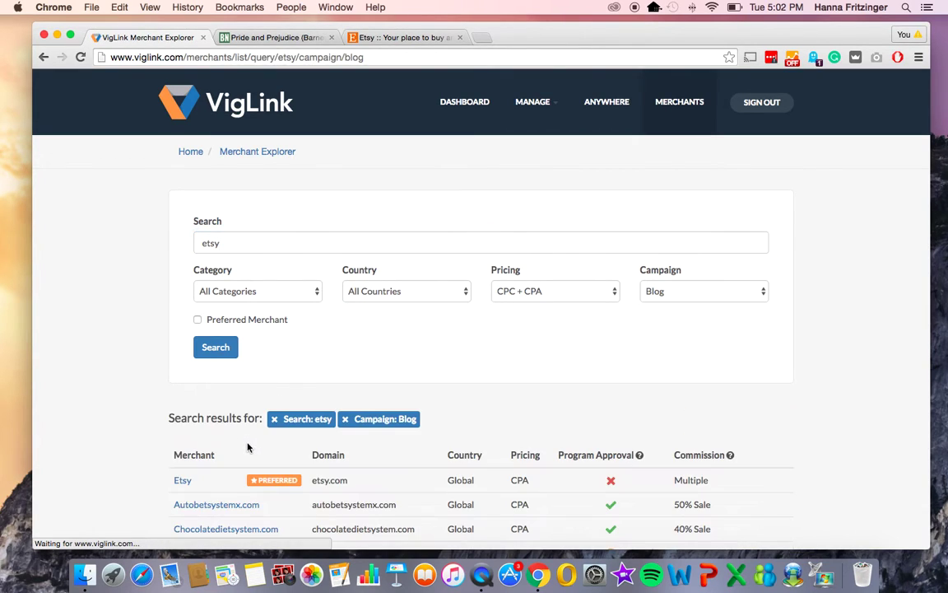
pyautogui.click(183, 480)
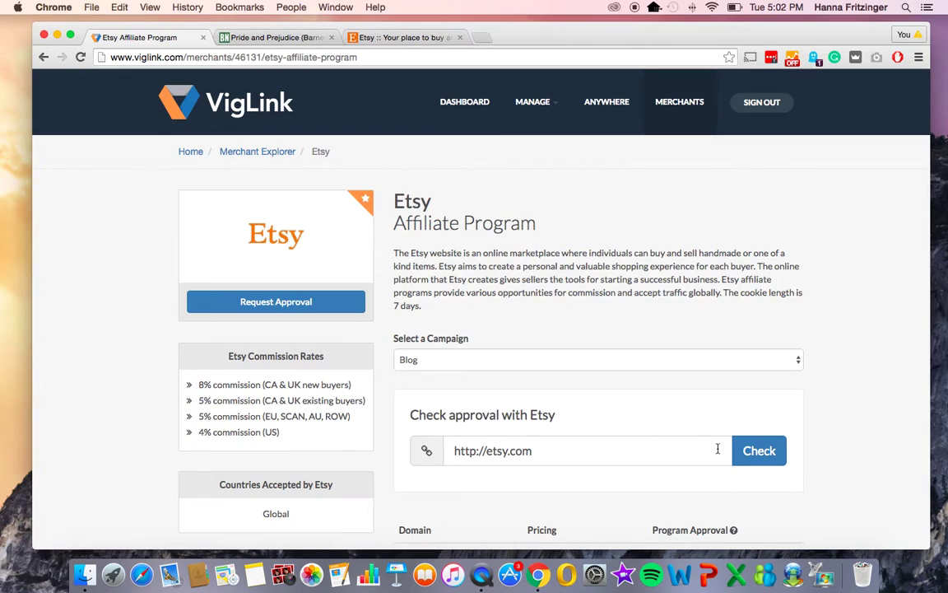
pyautogui.click(758, 450)
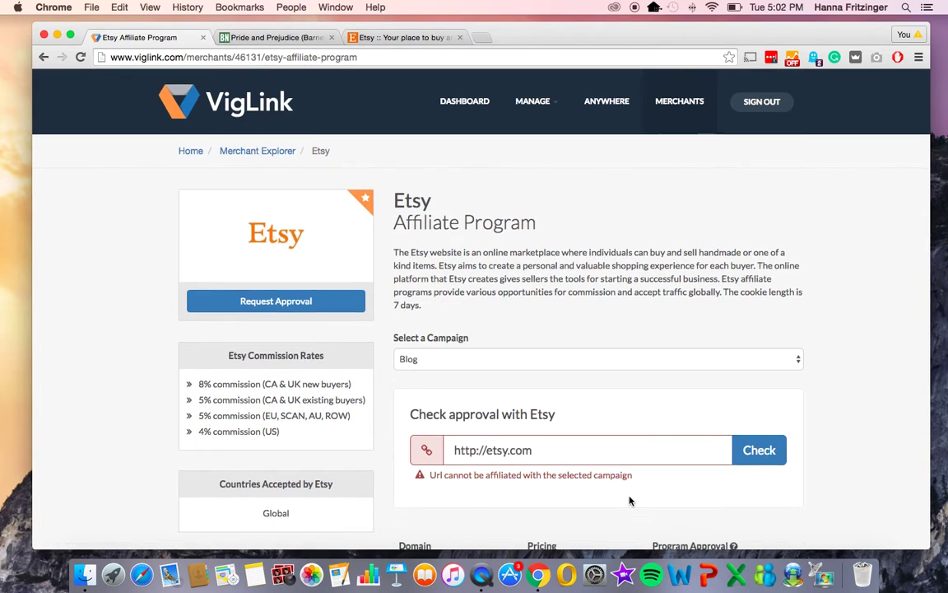
pyautogui.scroll(-2, 630, 498)
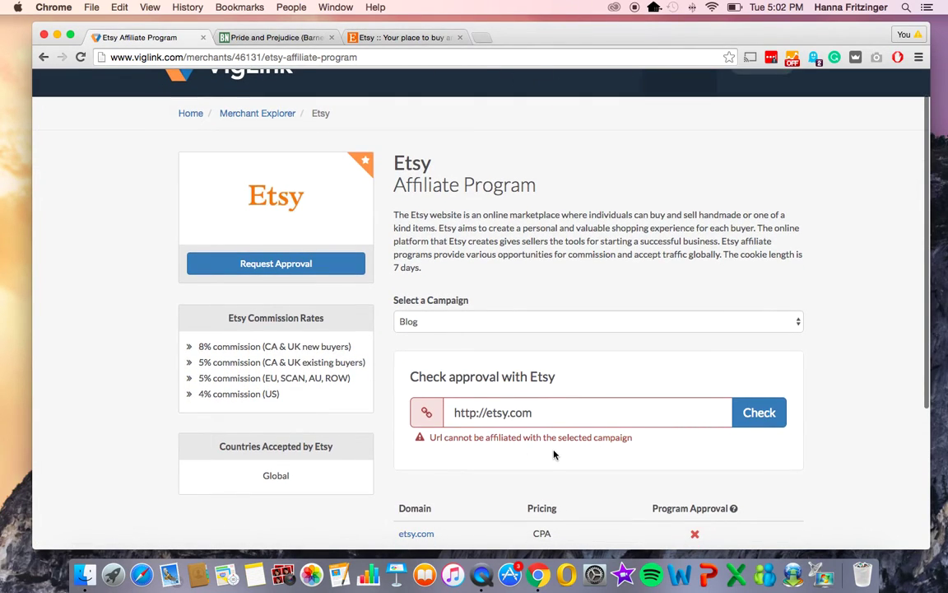
pyautogui.scroll(-2, 655, 481)
pyautogui.moveTo(694, 483)
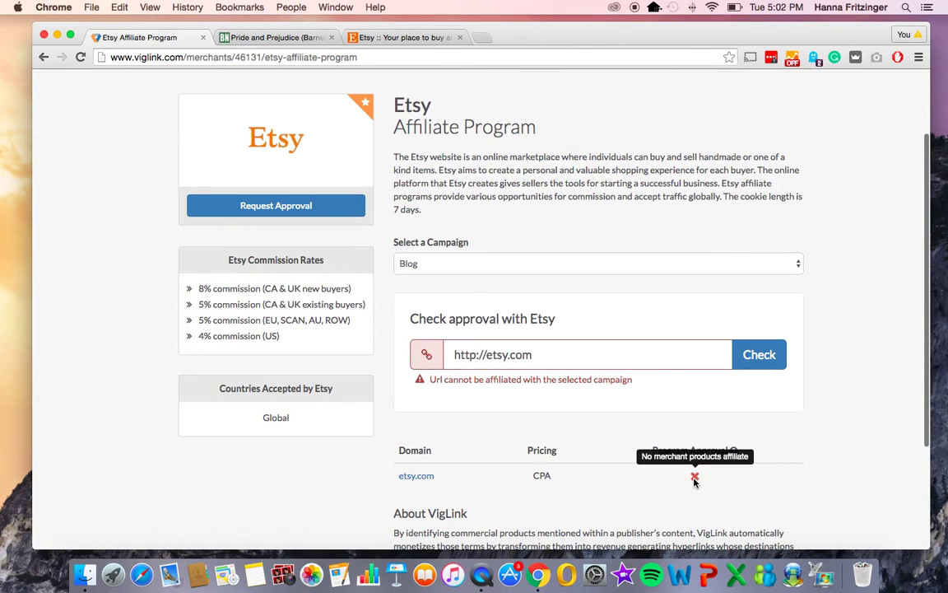
pyautogui.scroll(3, 694, 483)
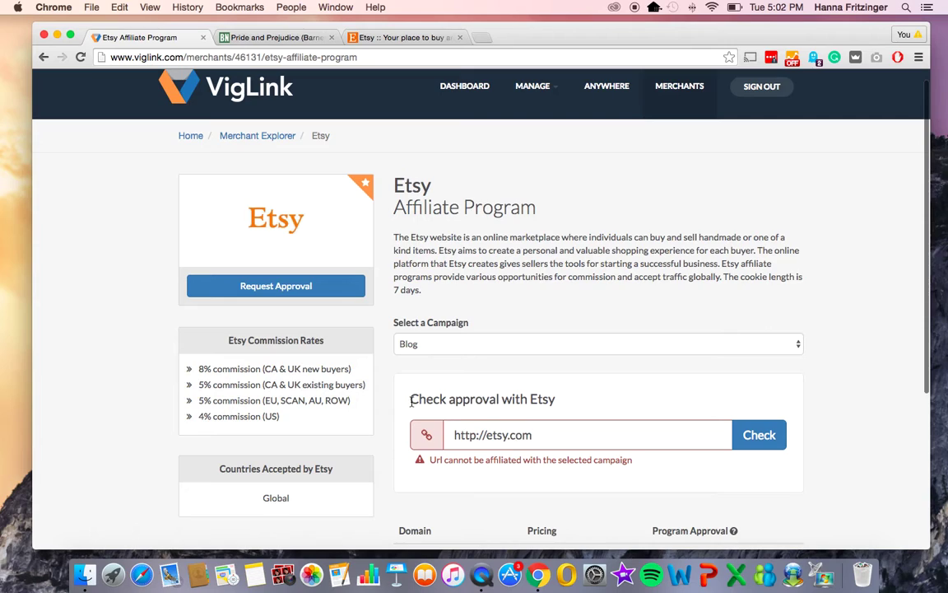
# - Request approval for the Etsy program, then go back to the Merchant Explorer search page
pyautogui.click(330, 285)
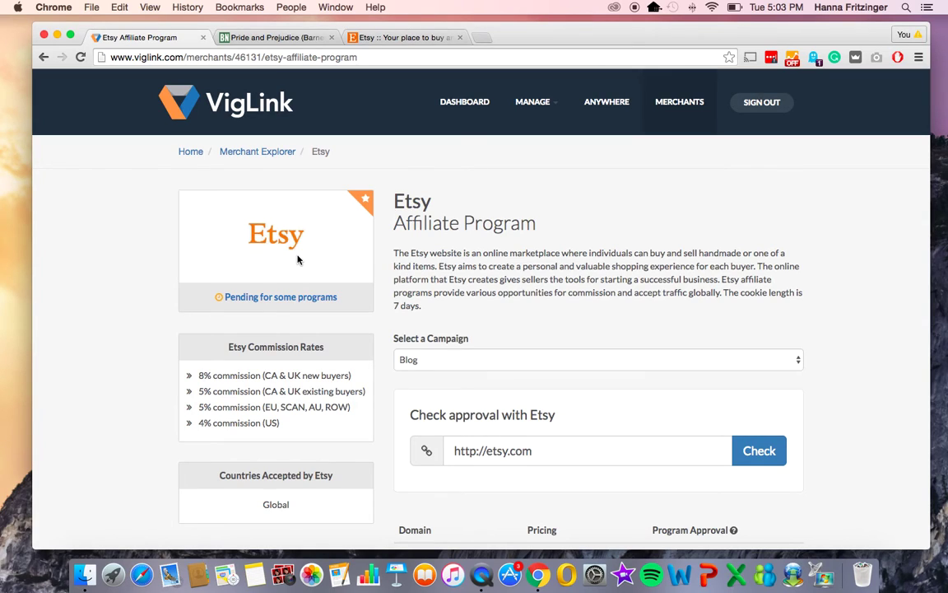
pyautogui.click(257, 155)
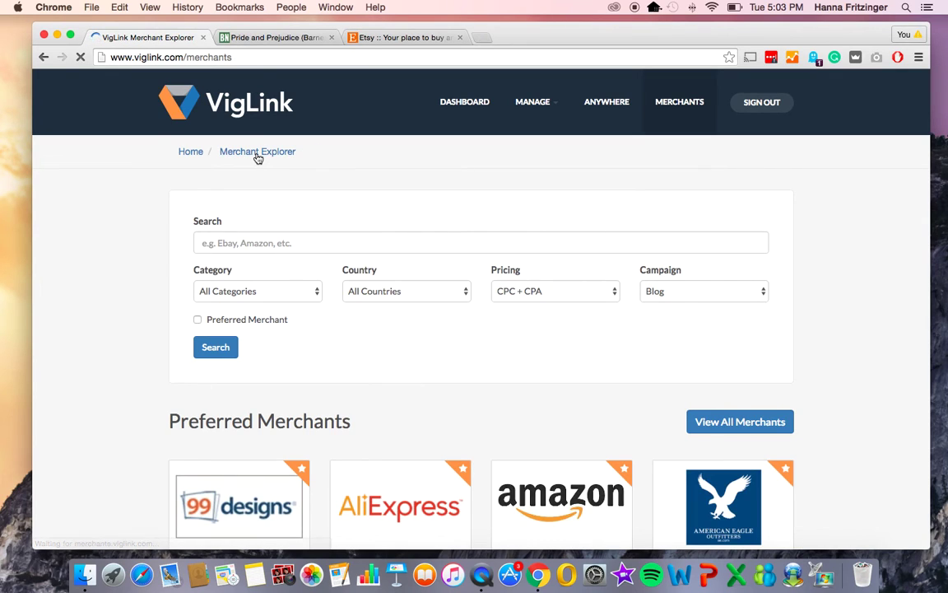
pyautogui.scroll(-1, 258, 158)
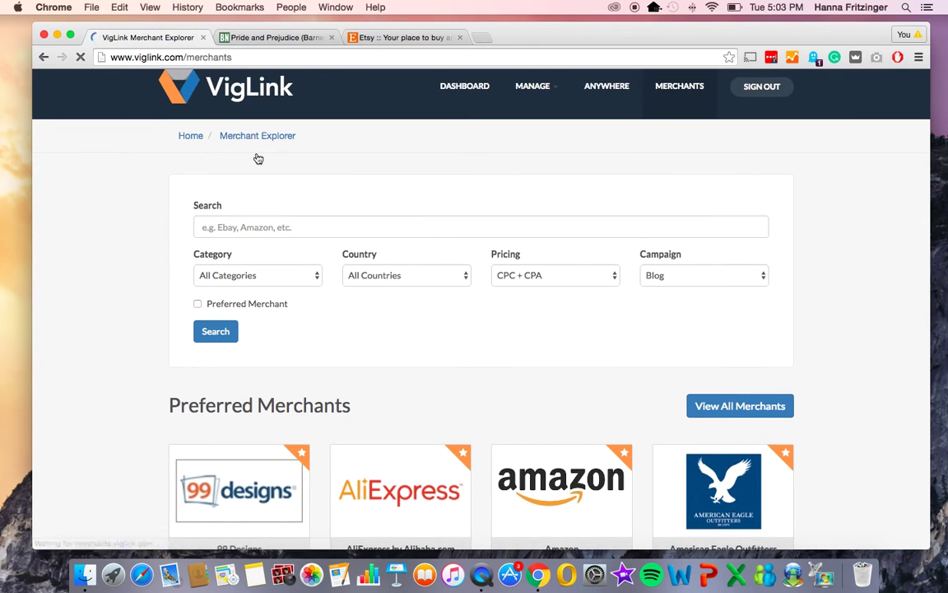